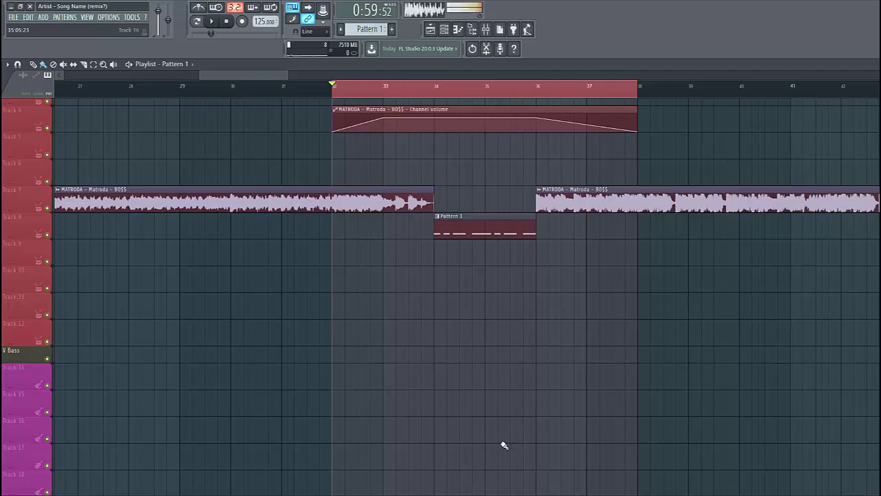
Step: Play the pattern and reset the Serum #3 patch to the Init preset
key(space)
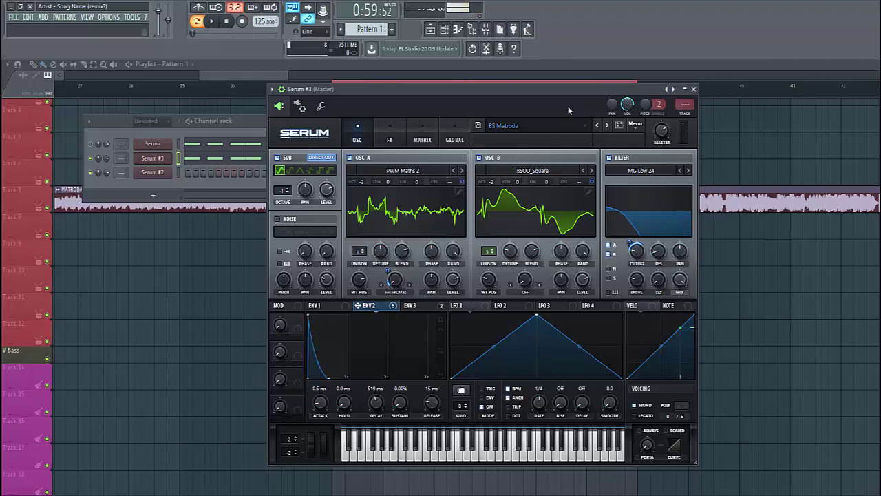
key(space)
click(634, 124)
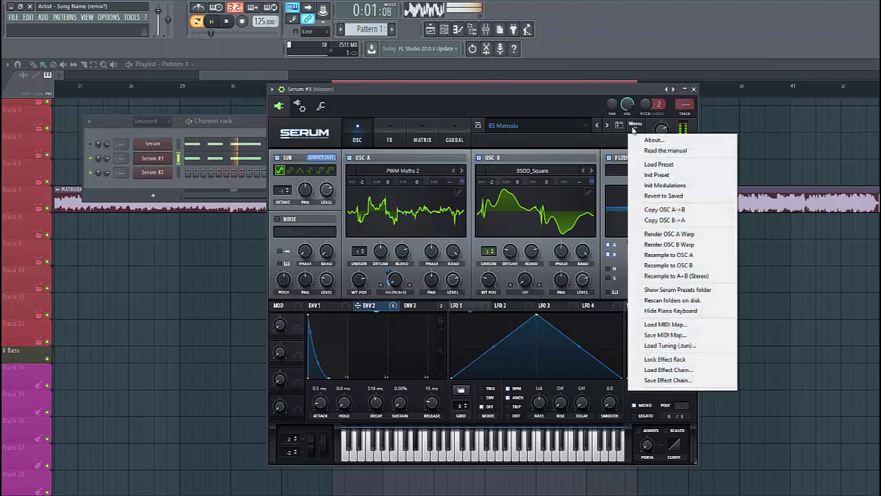
click(657, 175)
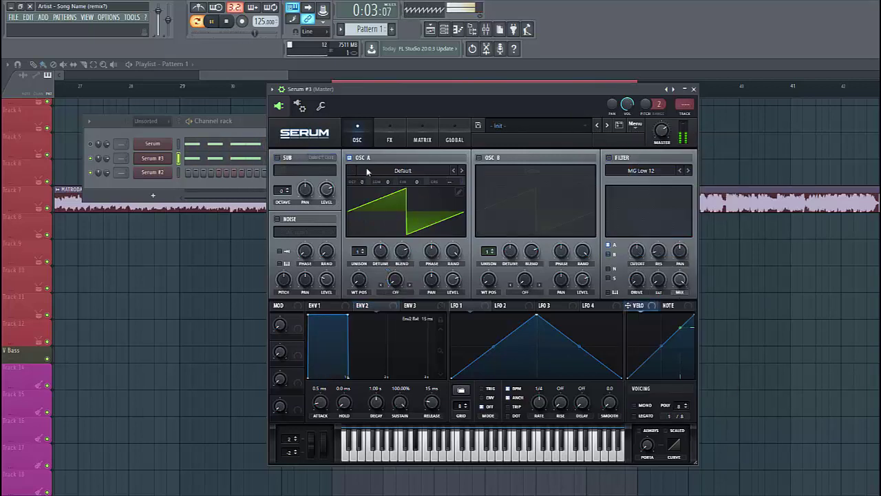
Step: Load the Analog wavetable PWM Maths 2 into oscillator A with wavetable position 190 and octave -2
click(402, 170)
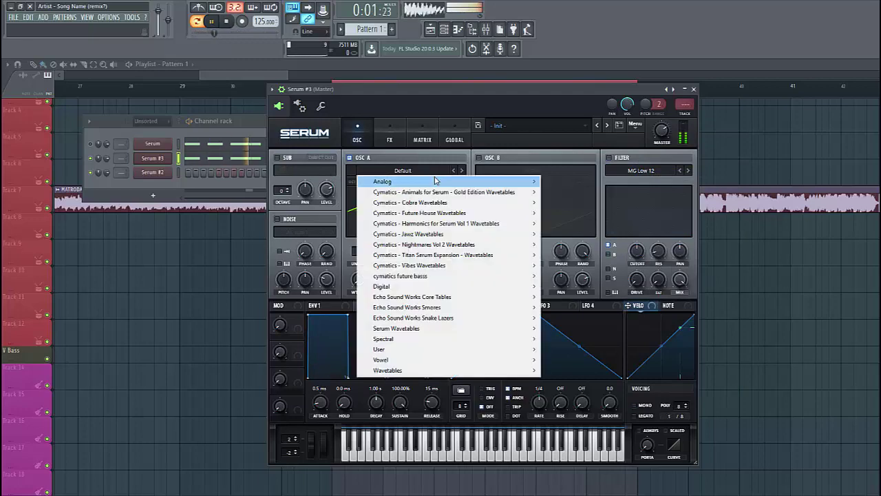
mouse_move(426, 181)
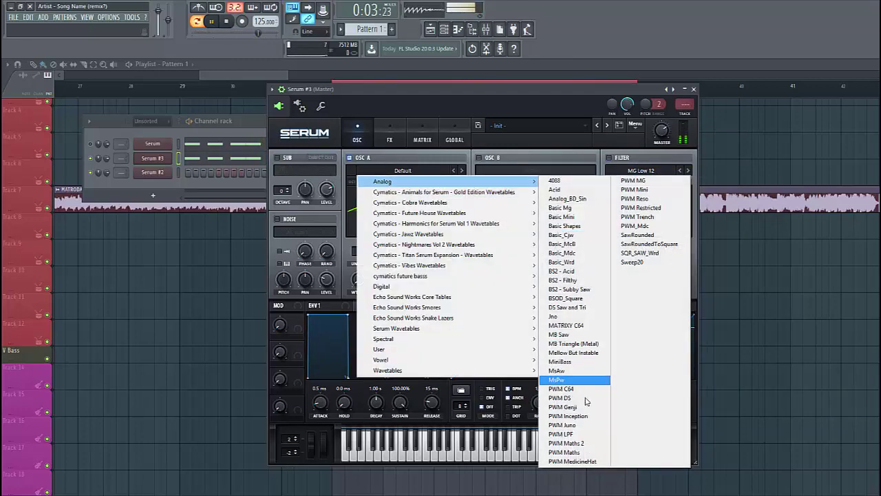
click(572, 443)
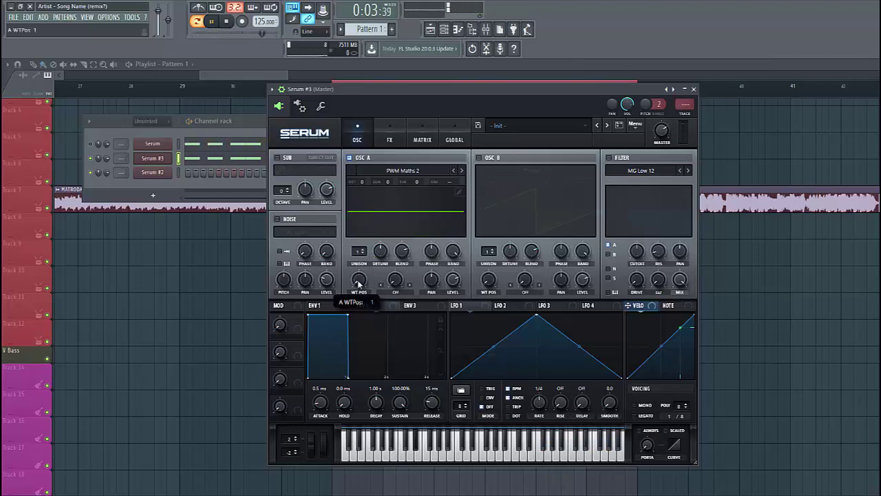
drag(362, 263, 378, 225)
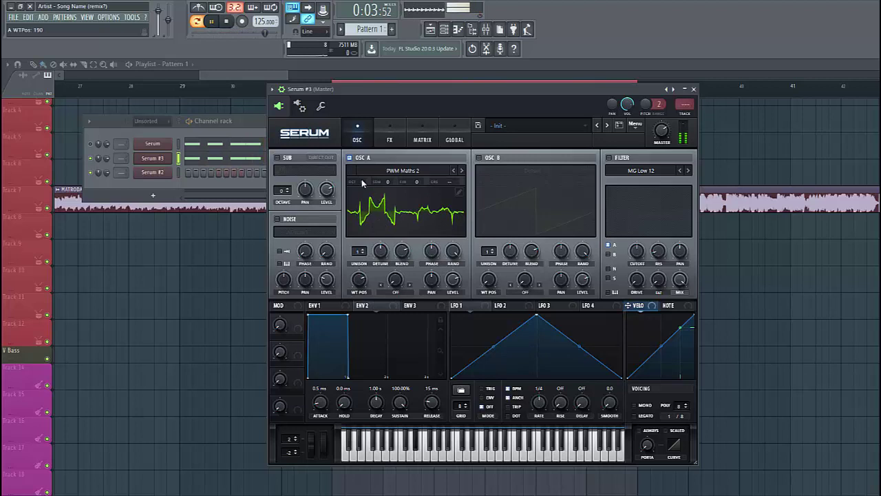
drag(361, 181, 362, 212)
Step: Enable the filter and a filter-routed oscillator B using the BSOD_Square wavetable, octave -2, 3 unison voices and 0.04 detune
click(608, 158)
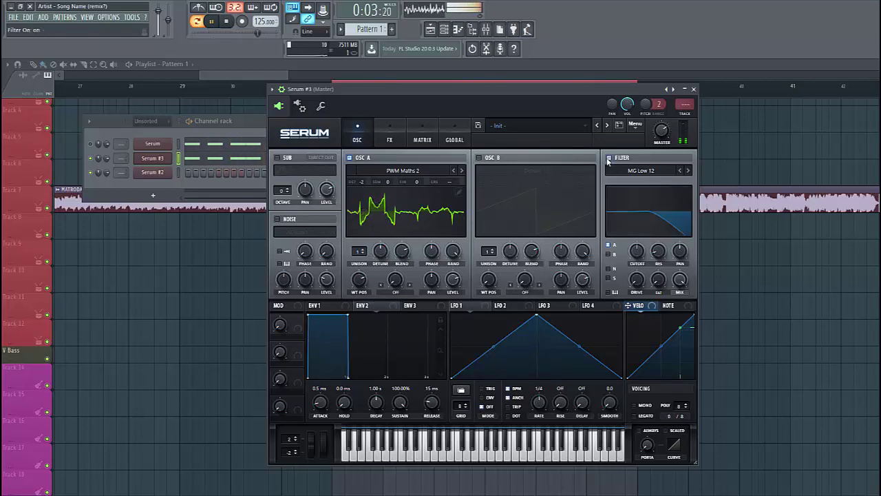
click(479, 157)
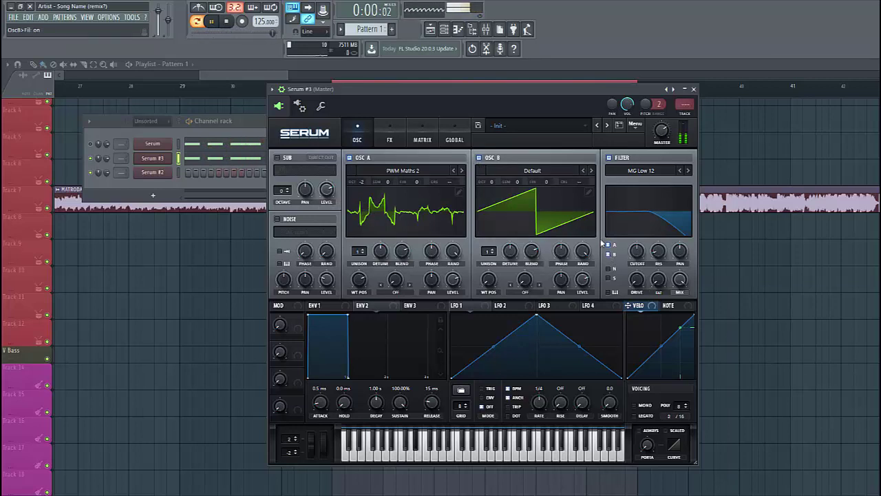
click(535, 171)
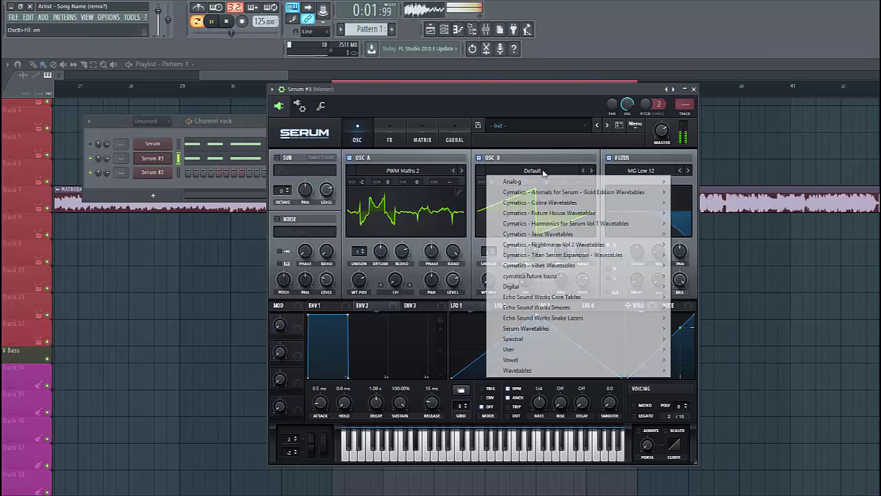
mouse_move(541, 184)
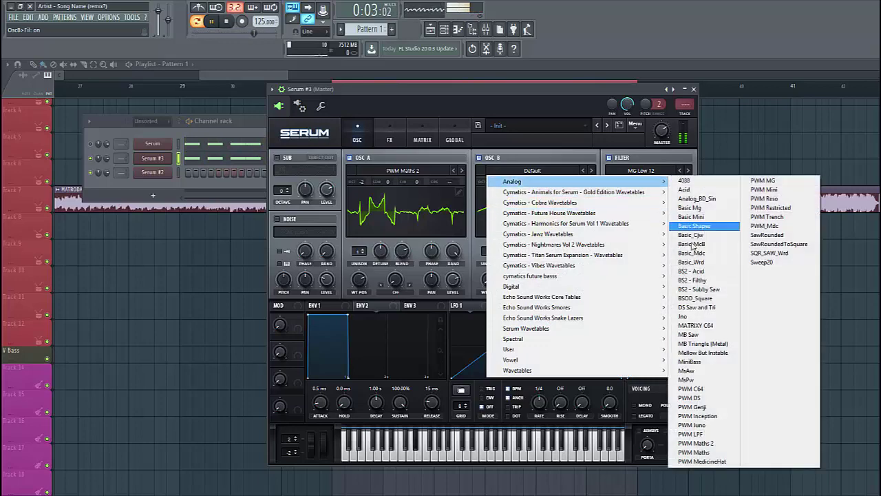
click(708, 301)
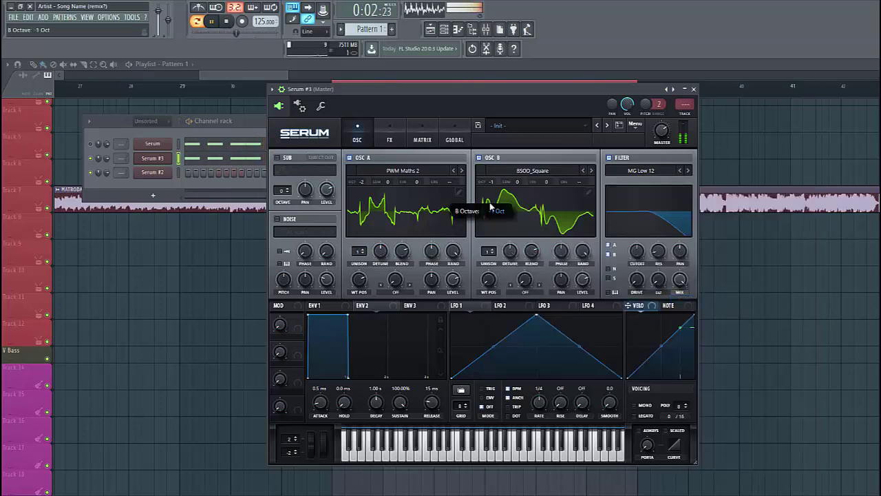
click(488, 252)
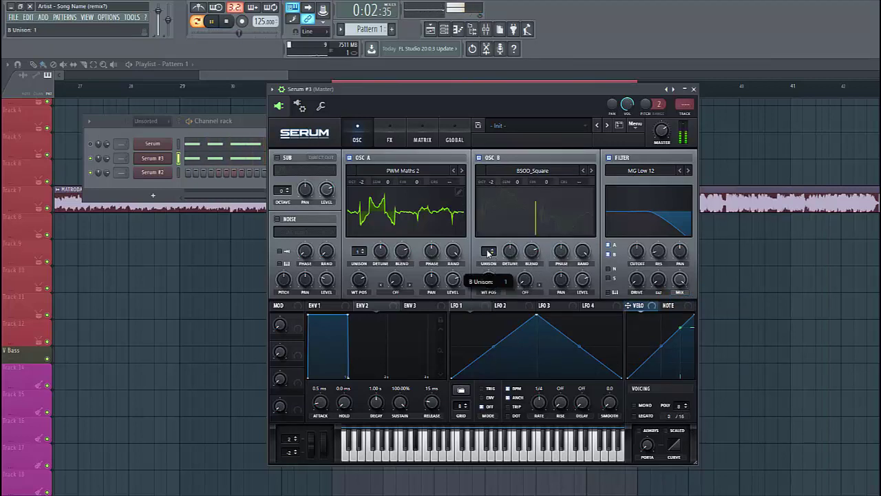
drag(488, 253, 495, 276)
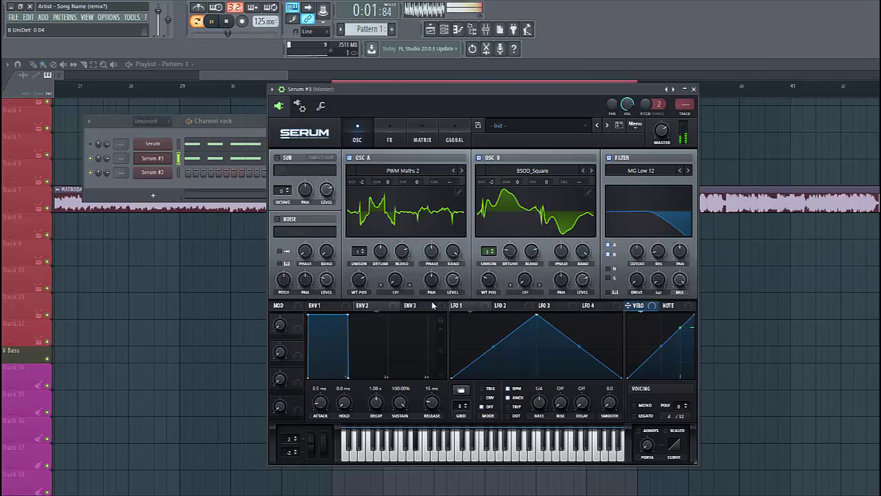
Step: Set oscillator A's warp mode to FM (from B) and modulate the warp with Env 2 by an amount of 20
click(393, 293)
click(399, 256)
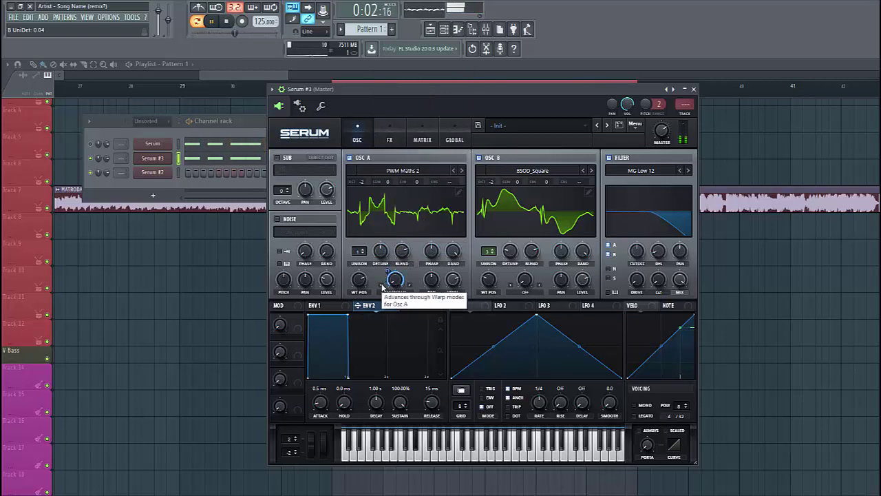
drag(387, 274, 372, 311)
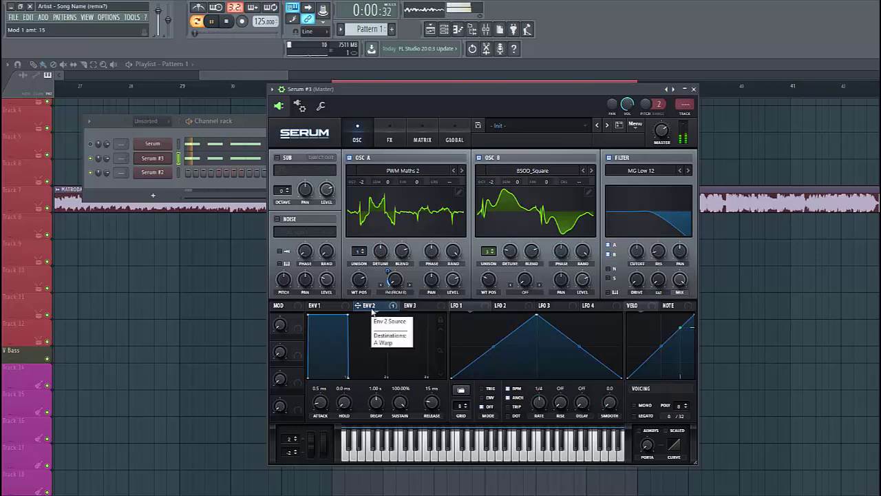
mouse_move(387, 269)
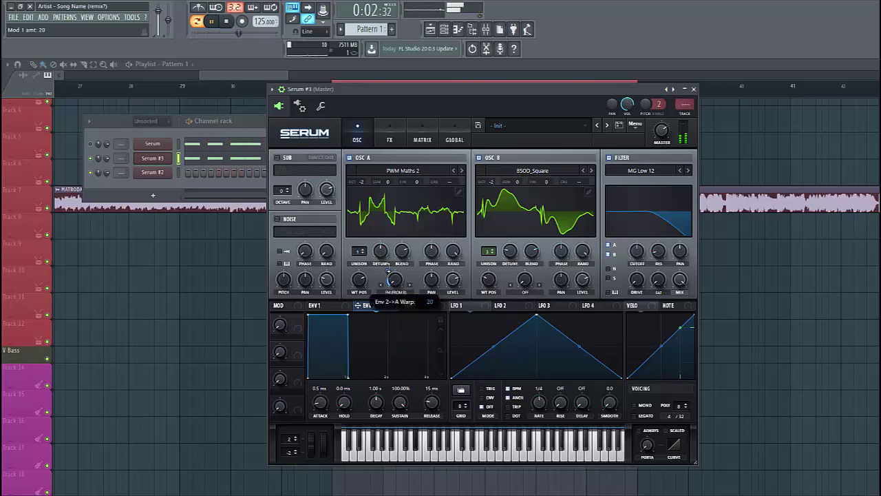
Step: Set Env 2 to 0% sustain and 519 ms decay, and assign it to the filter cutoff
drag(411, 403, 379, 482)
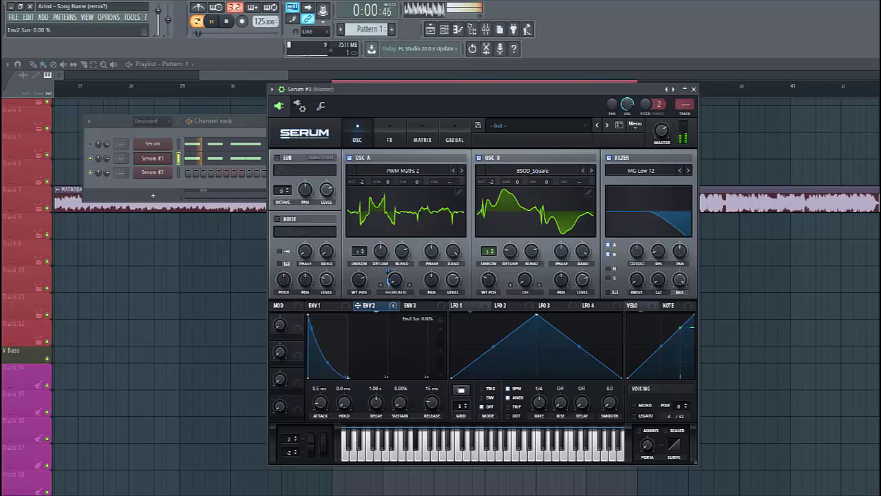
scroll(378, 403, down, 3)
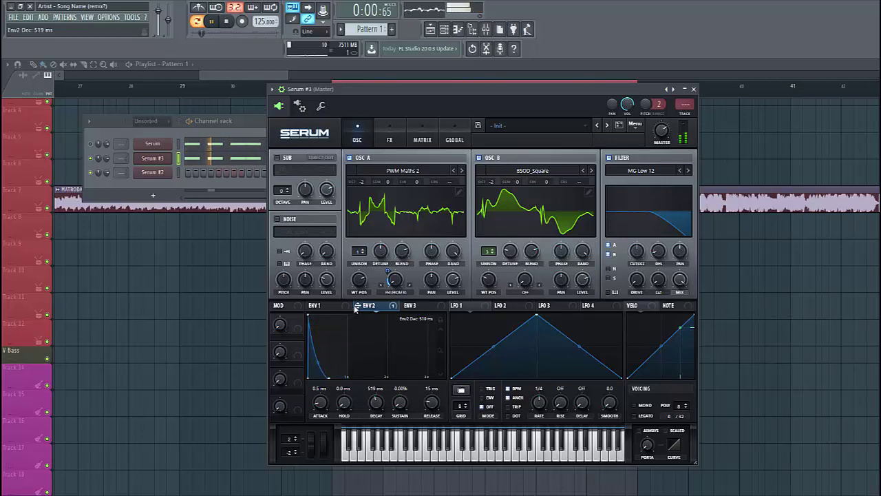
drag(359, 305, 640, 254)
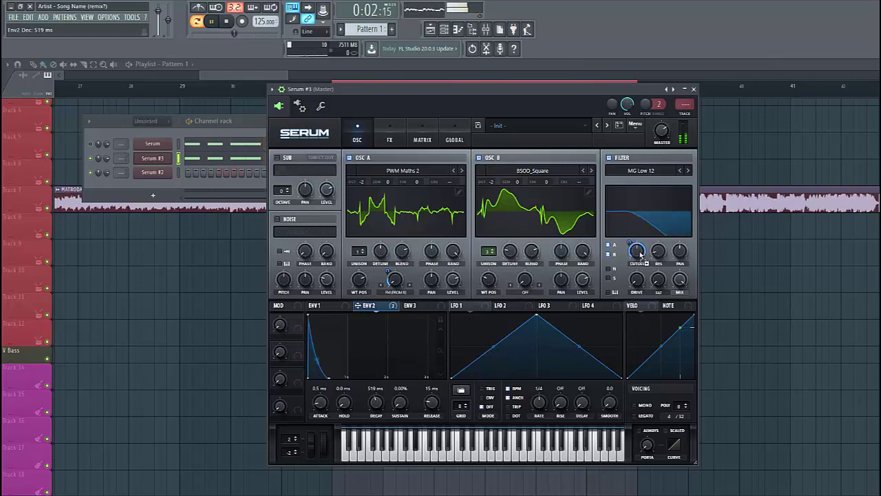
click(421, 138)
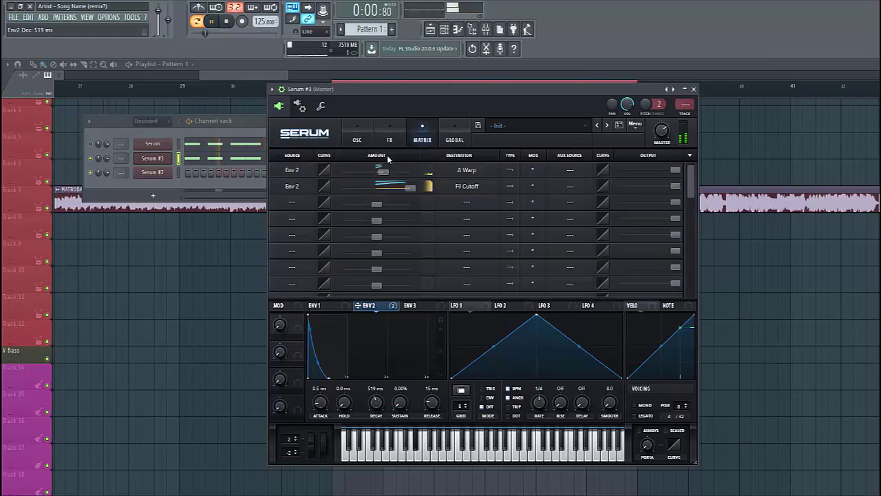
click(357, 138)
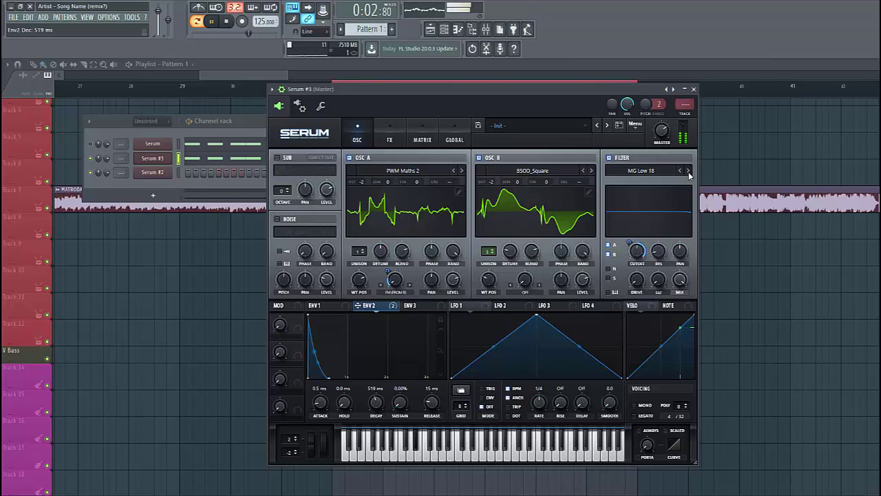
Step: Set the filter to MG Low 24 with 70 Hz cutoff and 31% drive, and reduce the Env 2 modulation amount on the cutoff
click(687, 171)
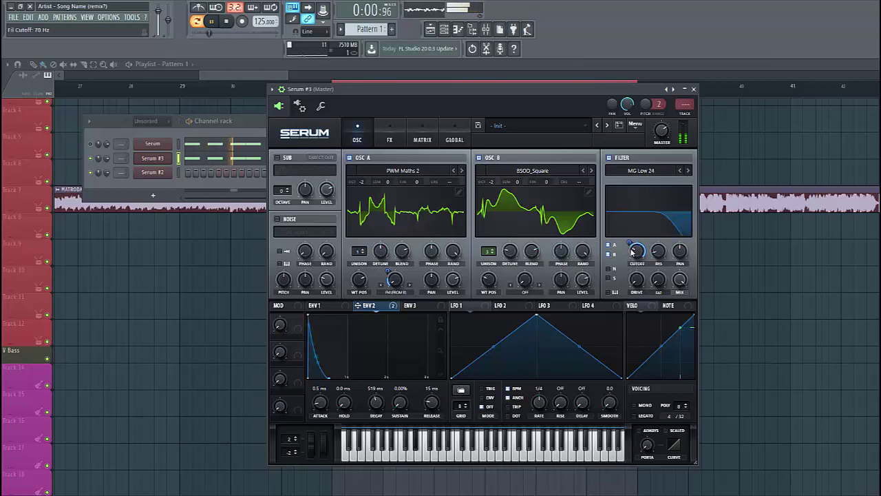
mouse_move(621, 262)
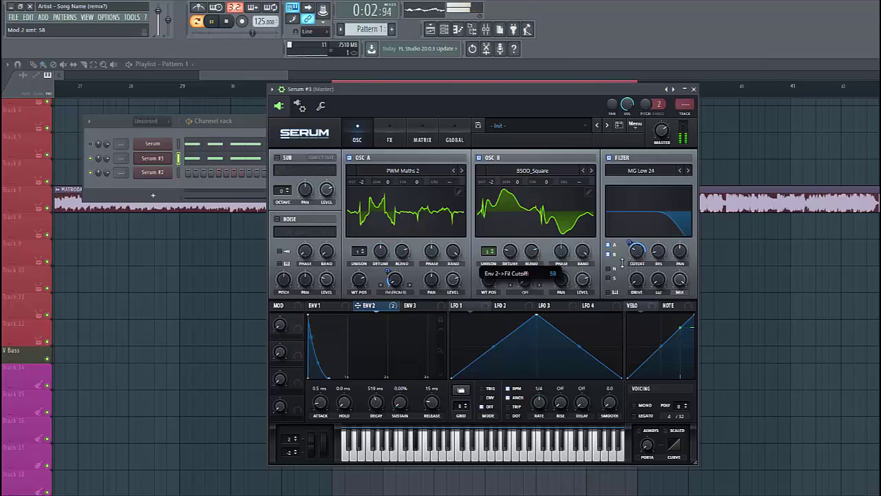
drag(623, 262, 643, 253)
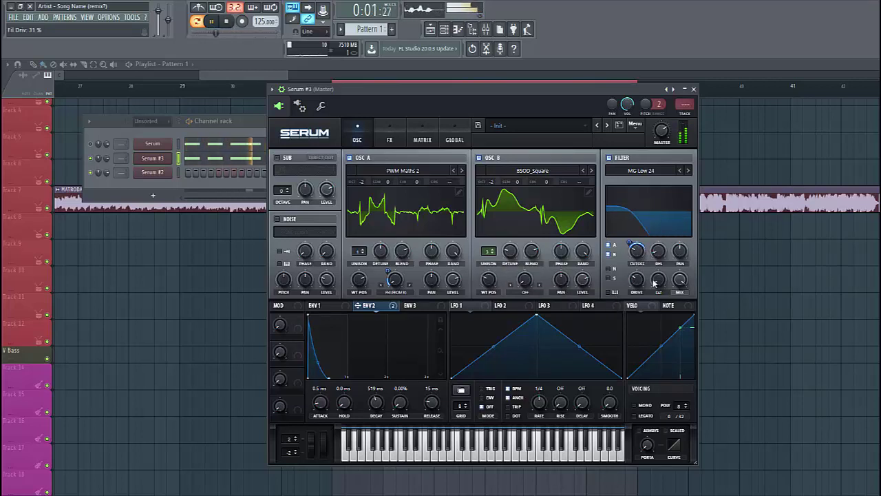
mouse_move(655, 282)
mouse_down()
mouse_move(659, 291)
mouse_move(638, 282)
mouse_up()
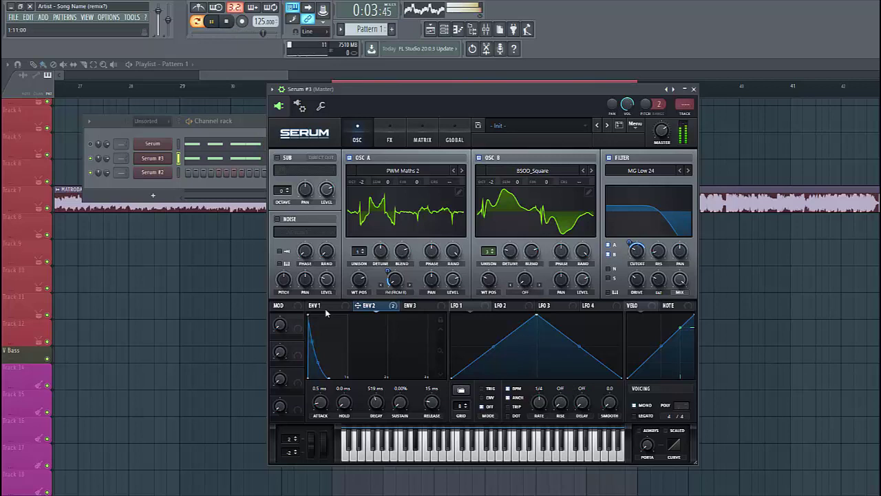
Step: Enable the sub oscillator with direct output and set its octave to -1
click(278, 158)
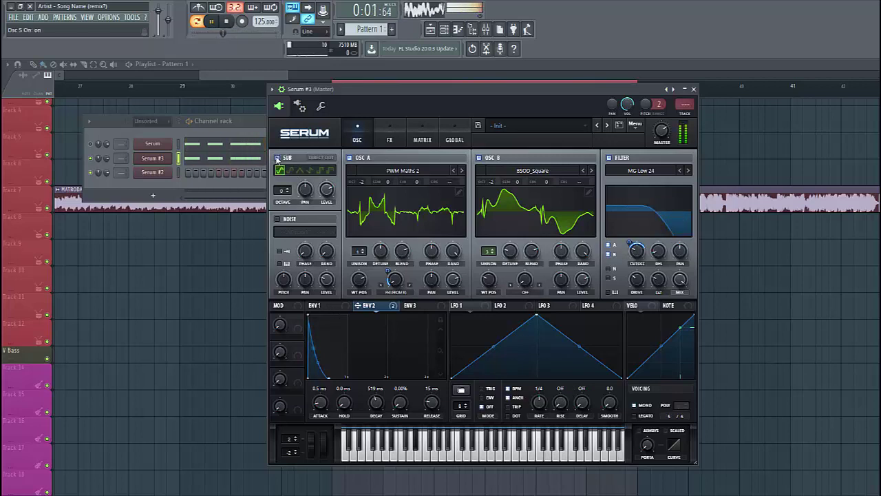
drag(282, 191, 281, 201)
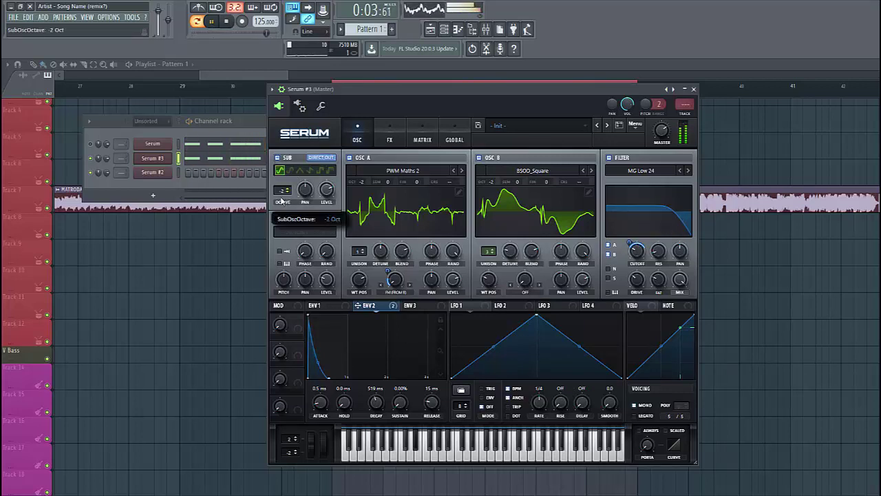
Step: Assign Env 3 to the coarse pitch of oscillators A and B and make both modulations unidirectional
click(412, 308)
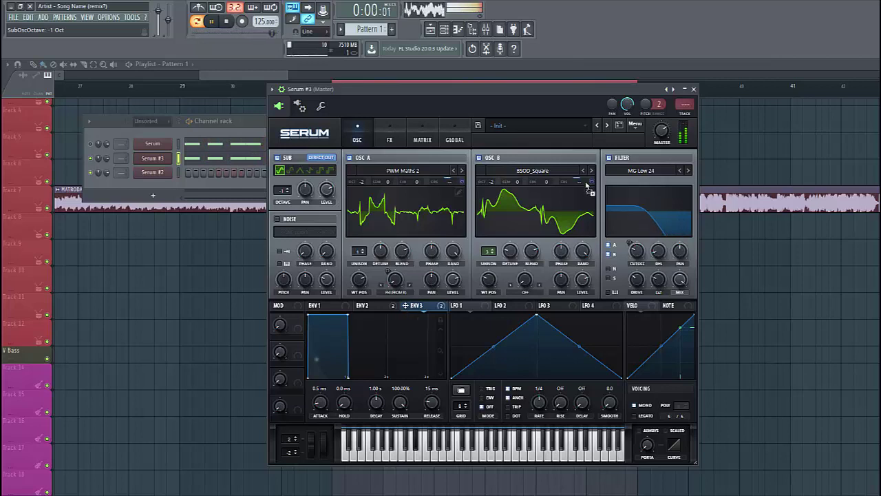
click(422, 138)
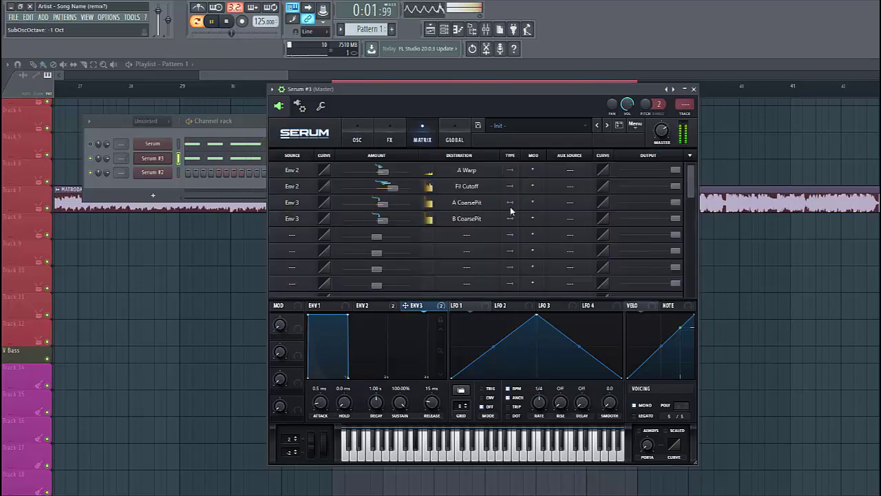
click(511, 203)
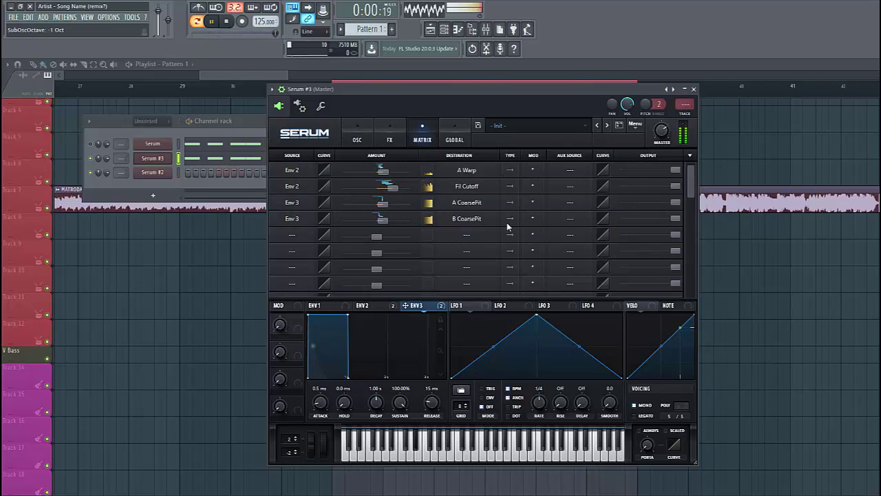
Step: Set Env 3 to 0% sustain and 18 ms decay
click(360, 134)
drag(392, 410, 391, 440)
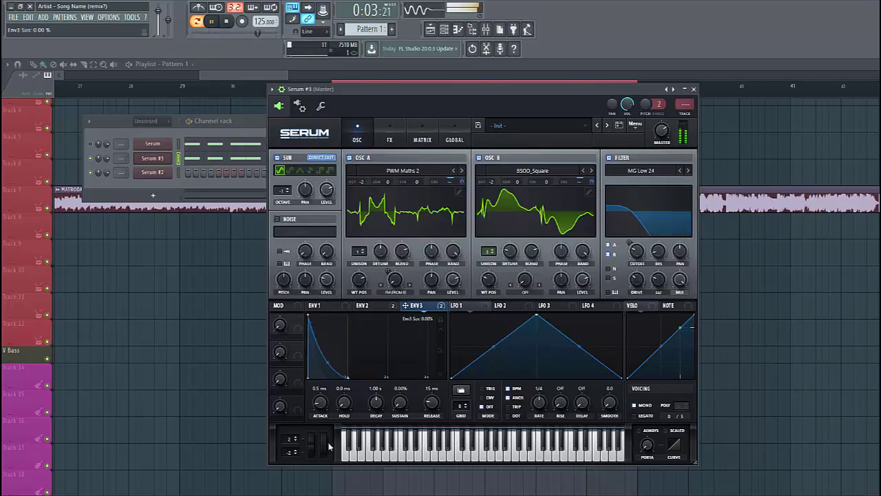
drag(376, 405, 365, 433)
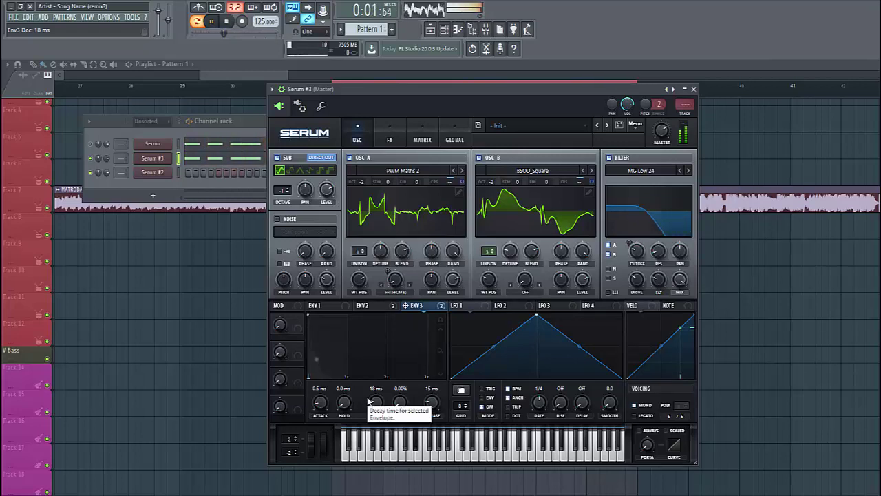
Step: Show the mixer and enable the Compressor in Serum's effects rack
key(F9)
click(390, 132)
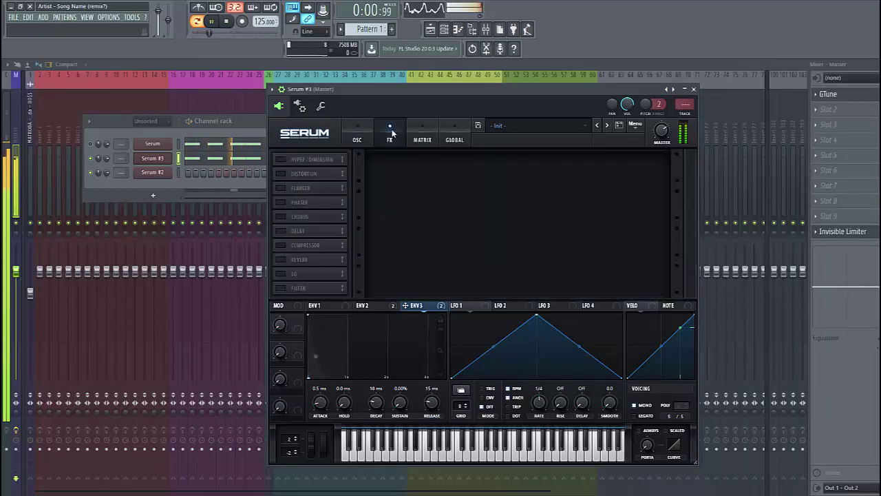
click(281, 245)
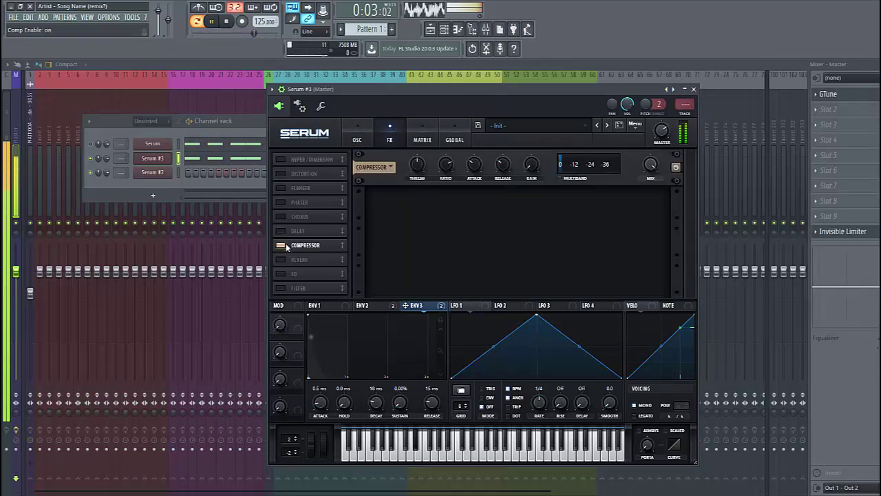
Step: Move the Compressor to the start of the effects chain, enable Multiband and set its gain to 12.8 dB
drag(307, 247, 307, 160)
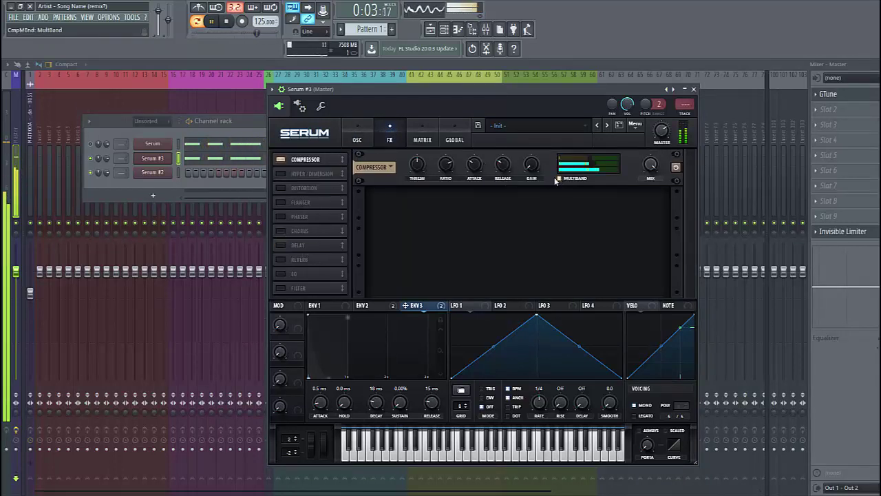
drag(535, 132, 533, 130)
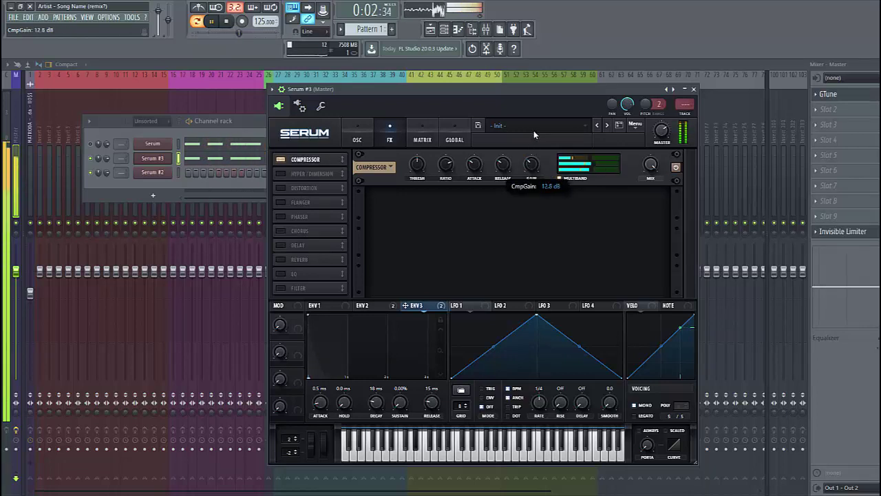
Step: Enable Hyper/Dimension, set the Hyper mix to 0%, lower the Dimension mix and set the Dimension size to 21%
click(281, 174)
drag(538, 210, 557, 228)
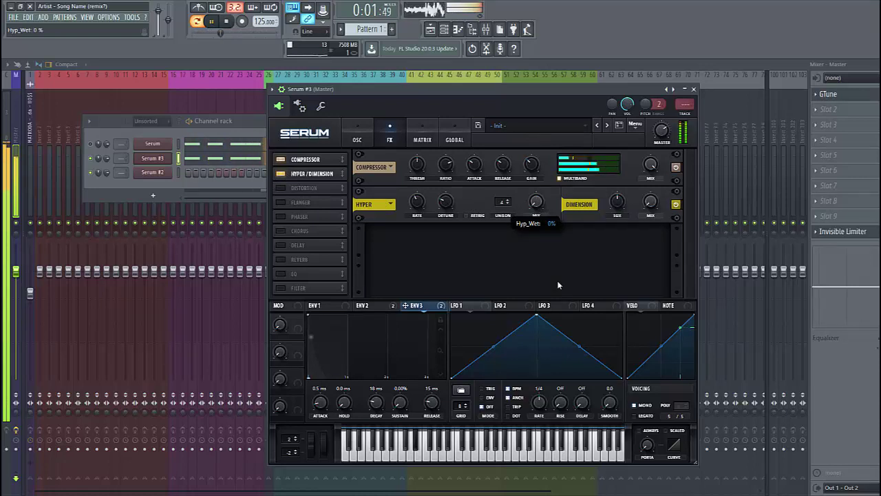
drag(654, 204, 612, 223)
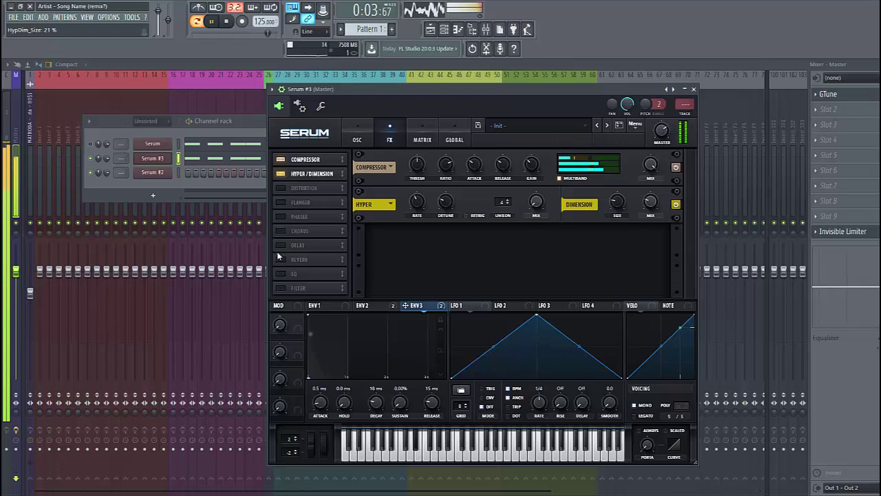
Step: Enable Distortion in Diode 2 mode and assign Env 2 to its drive with a modulation amount of 38
click(285, 186)
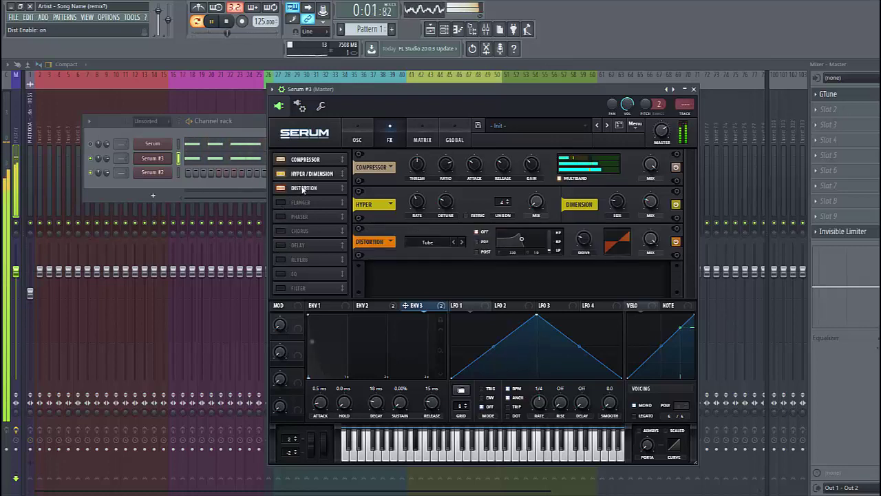
click(427, 241)
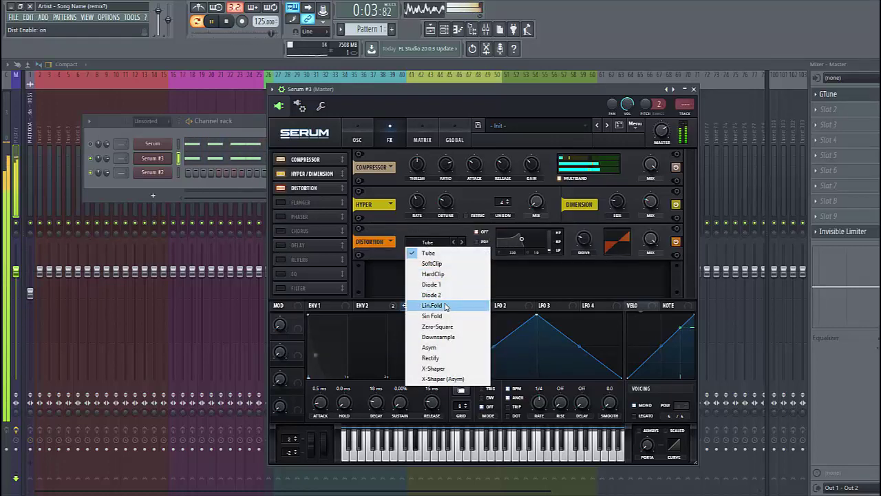
click(447, 291)
click(356, 307)
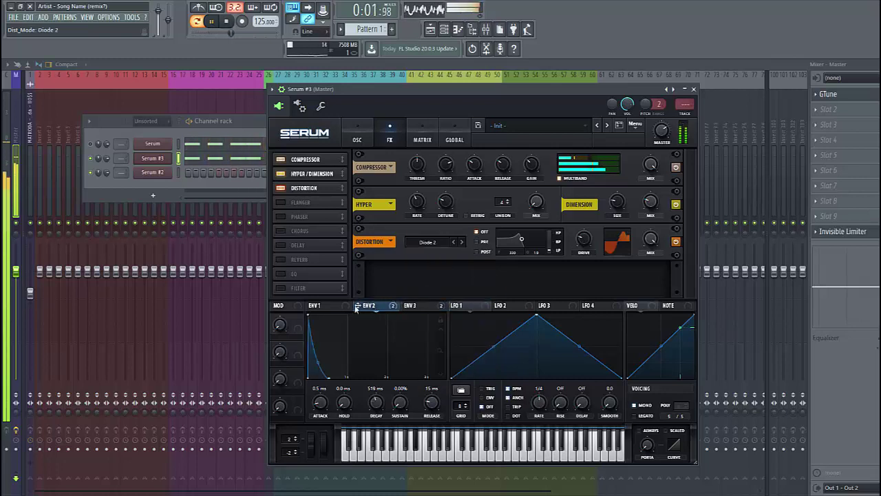
drag(364, 308, 584, 241)
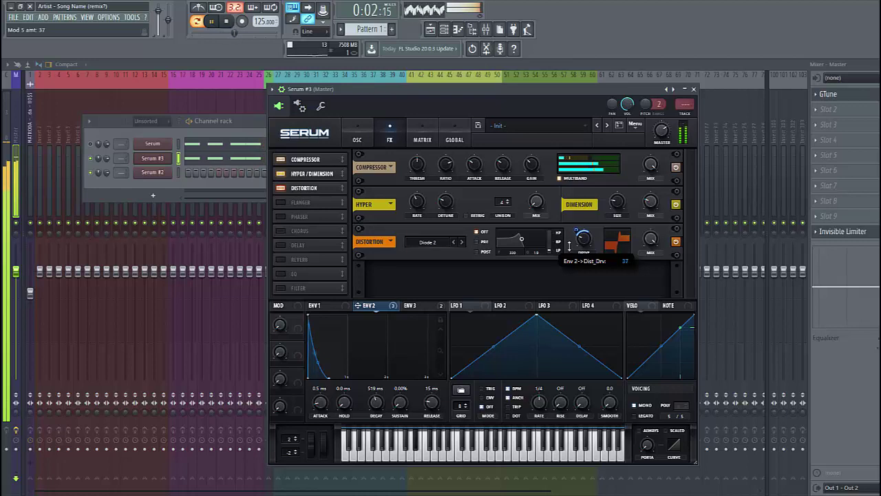
Step: Enable the effects Filter, place it directly after Distortion and lower its cutoff
click(280, 288)
drag(296, 287, 318, 206)
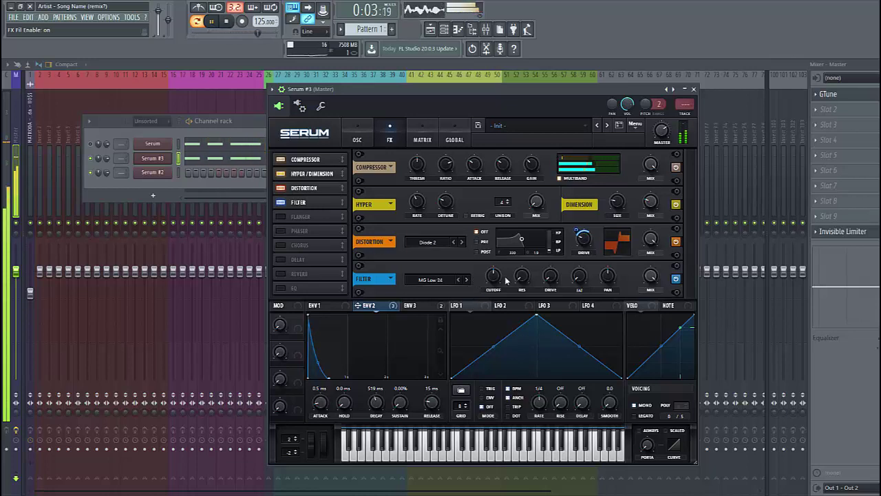
drag(493, 277, 487, 288)
Step: Modulate the effects filter's cutoff with Env 2 by 37, and set its drive to 20% and fat to 18%
drag(363, 307, 488, 267)
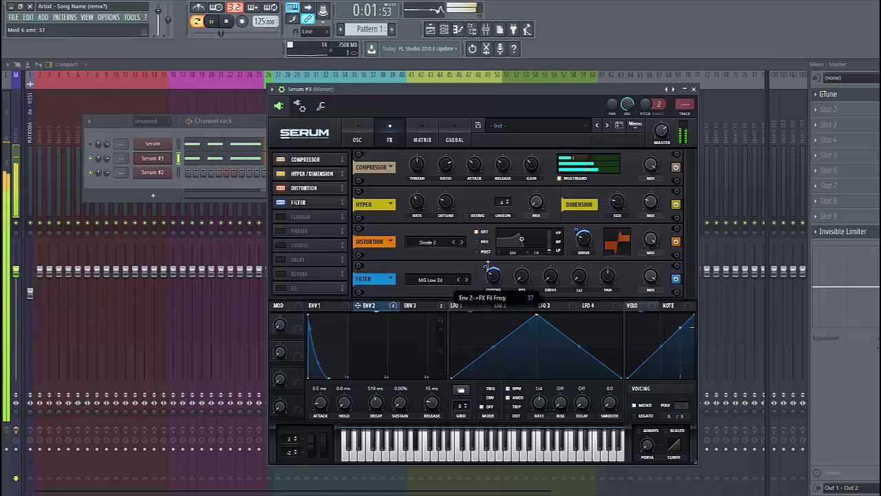
drag(547, 278, 555, 261)
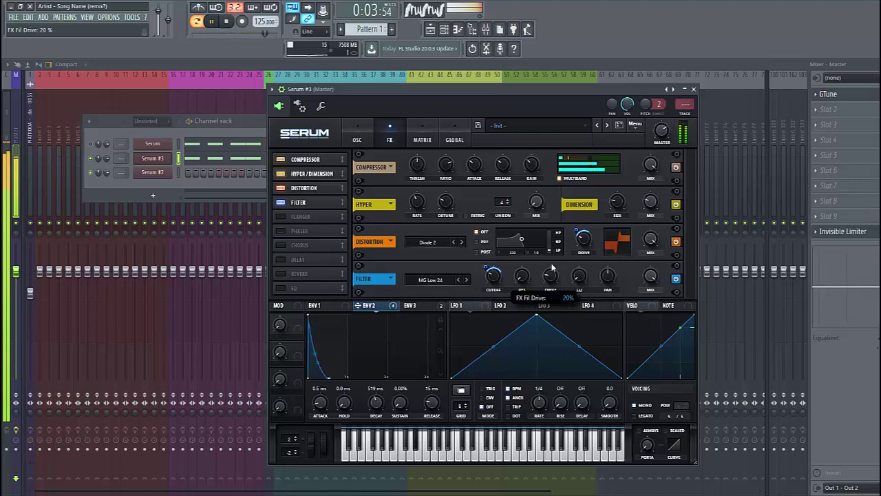
mouse_move(583, 262)
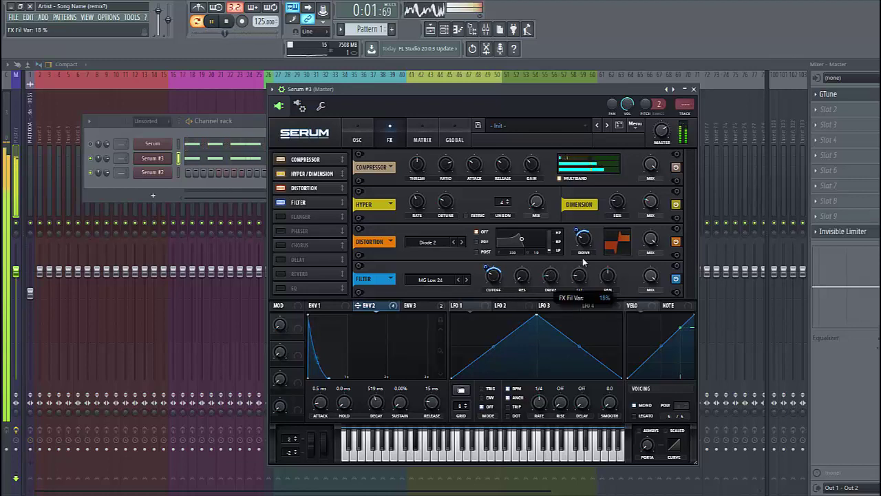
Step: Enable the EQ, place it directly after the Filter and assign Env 2 to the high band's gain
click(281, 289)
drag(299, 288, 309, 215)
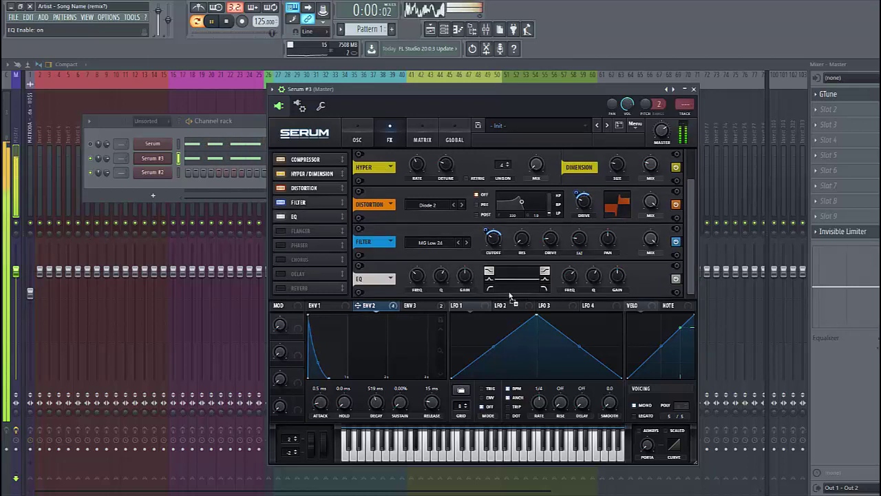
drag(618, 279, 601, 285)
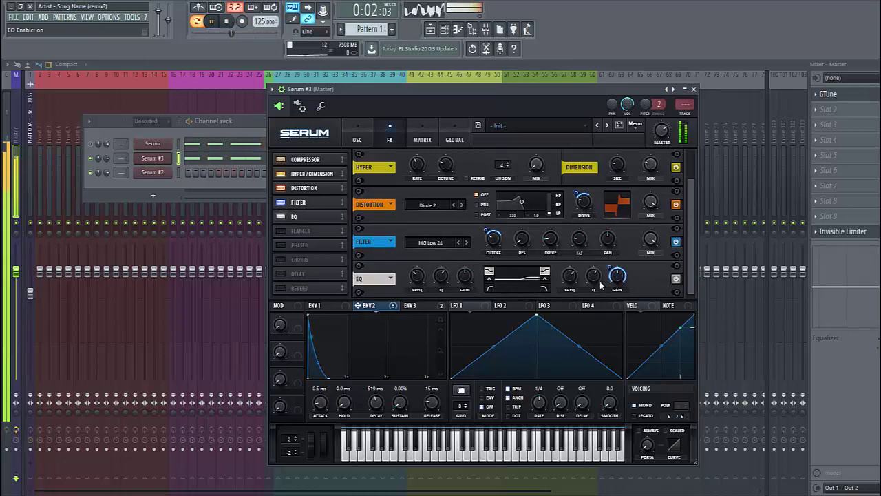
Step: Set the EQ's high band to Peak, reduce its Env 2 gain modulation, and set Q to about 33% and frequency to 370 Hz
click(545, 280)
click(455, 137)
click(425, 139)
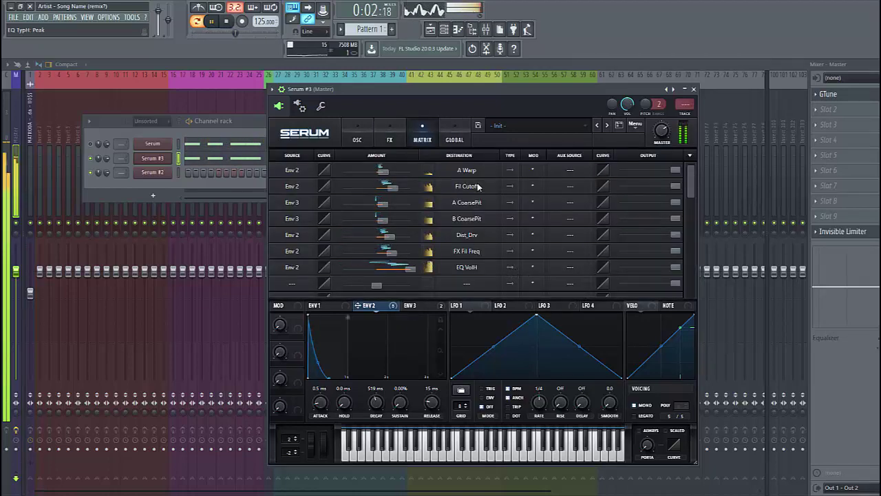
click(388, 135)
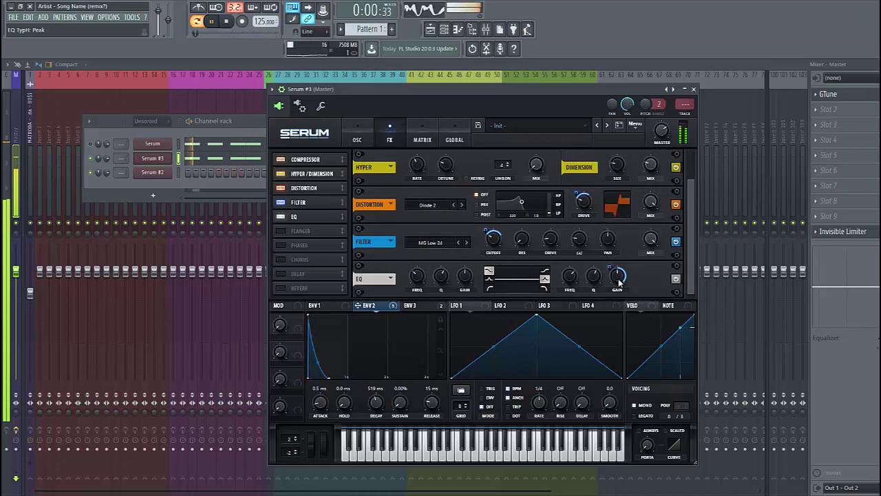
drag(609, 268, 581, 294)
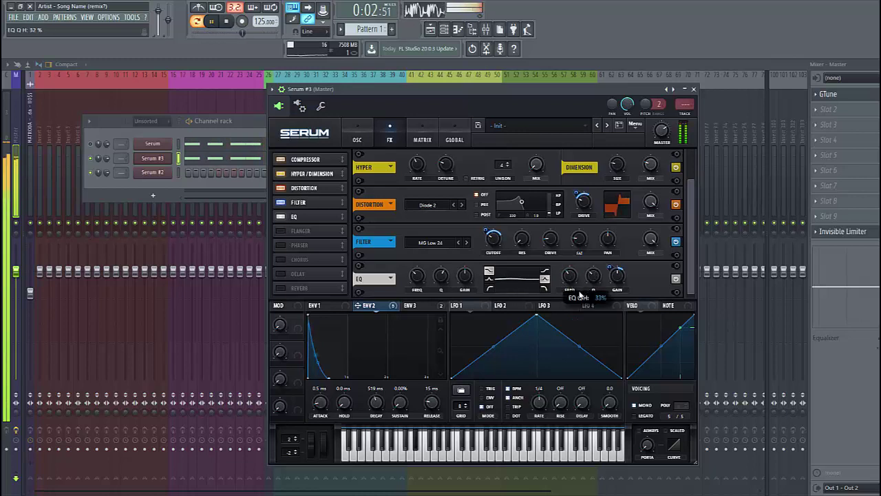
mouse_move(570, 279)
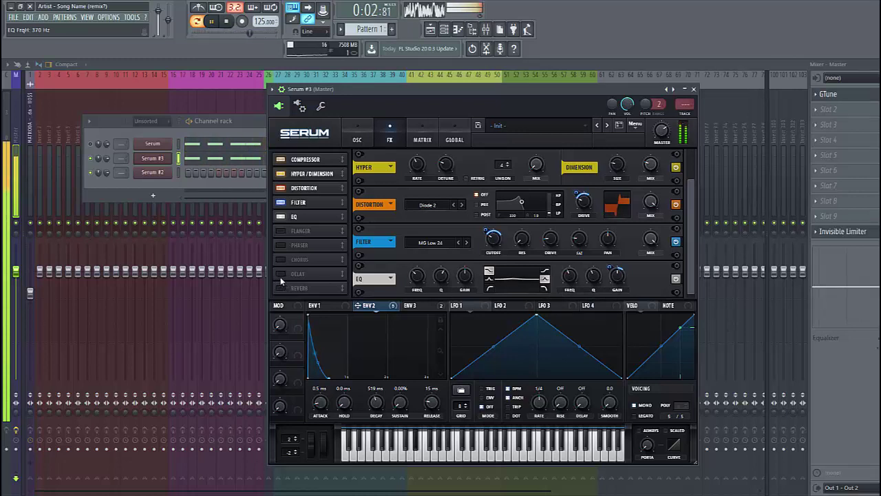
Step: Enable the Delay, raise its filter frequency to 18000 Hz and adjust its delay times
click(280, 274)
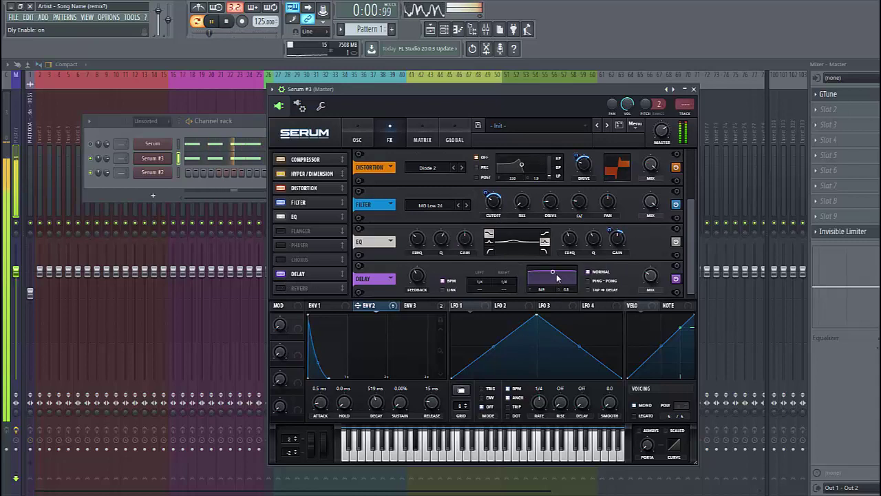
drag(554, 272, 578, 312)
drag(497, 279, 508, 290)
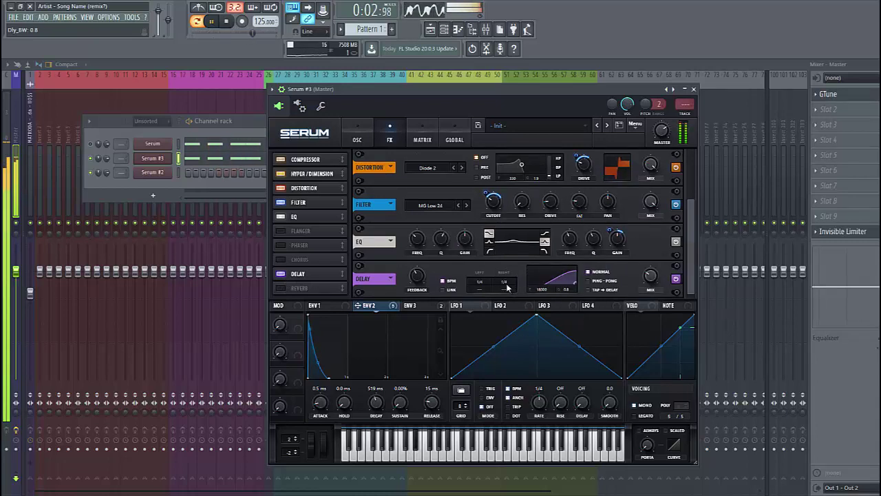
Step: Enable the Reverb and set its low cut to 35%
click(280, 287)
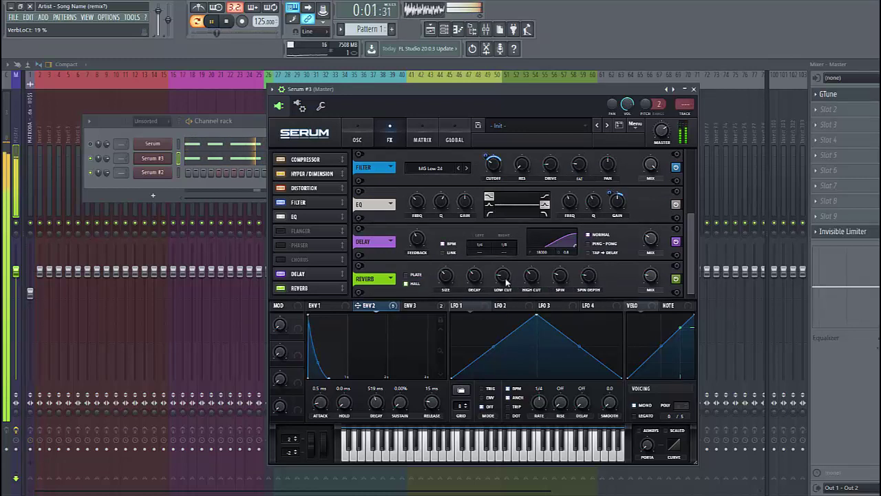
drag(508, 280, 506, 277)
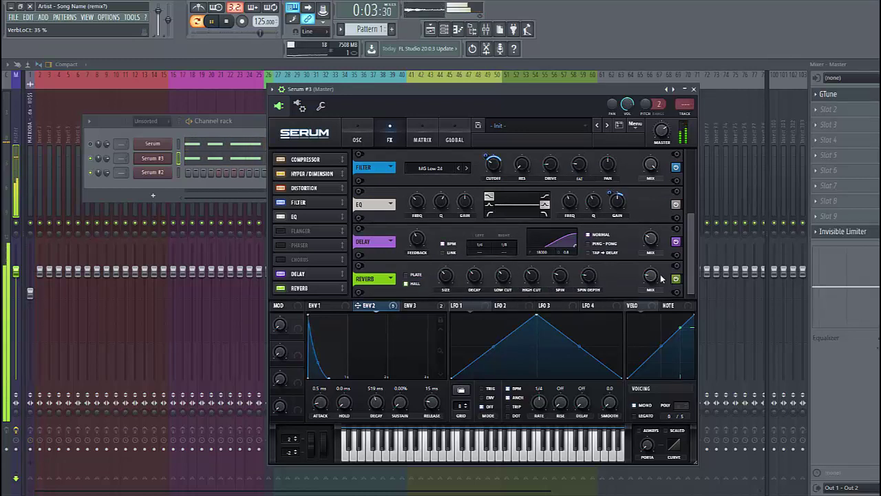